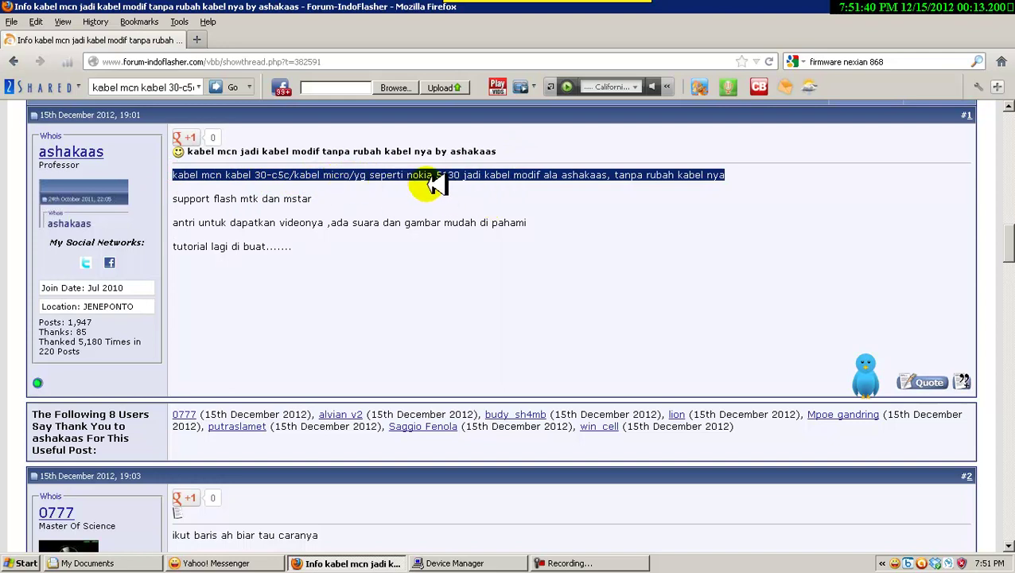
# Minimize the browser and launch McnBox from the desktop.
pyautogui.click(671, 196)
pyautogui.click(981, 10)
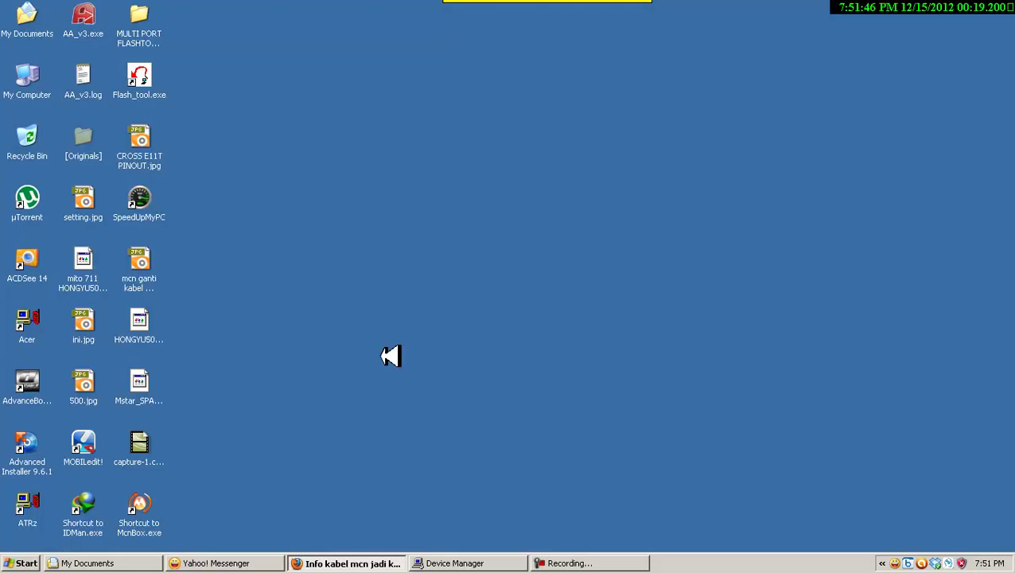
pyautogui.doubleClick(141, 513)
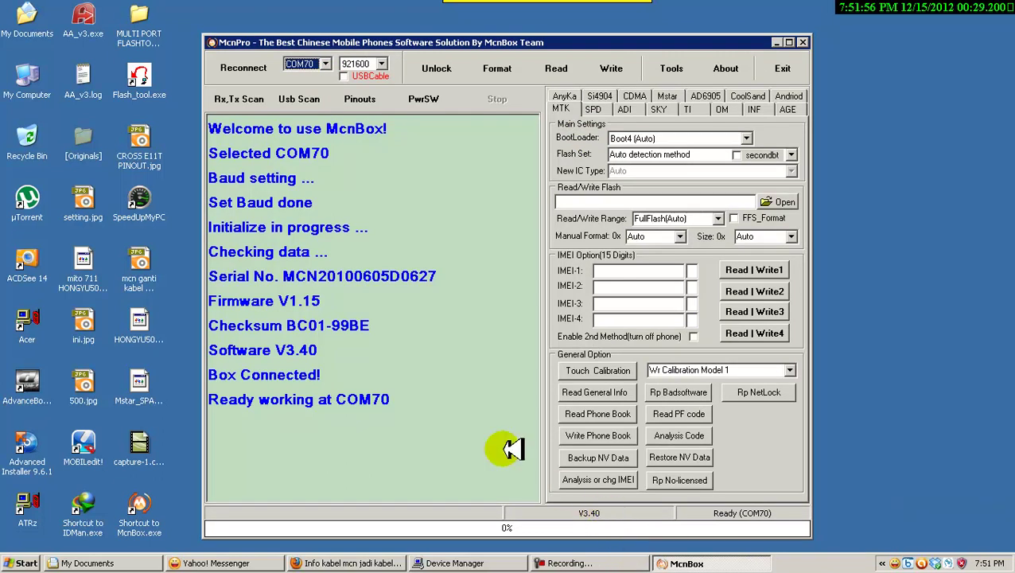
# Set up a USB scan with cable No.30 - C5C and read its pin status.
pyautogui.click(307, 98)
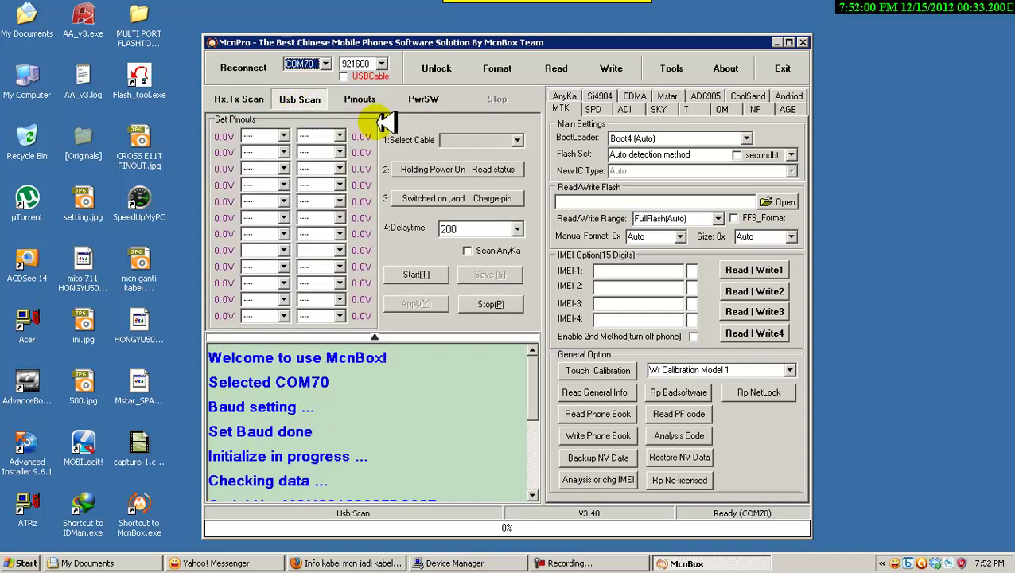
pyautogui.click(518, 140)
pyautogui.scroll(-6, 501, 182)
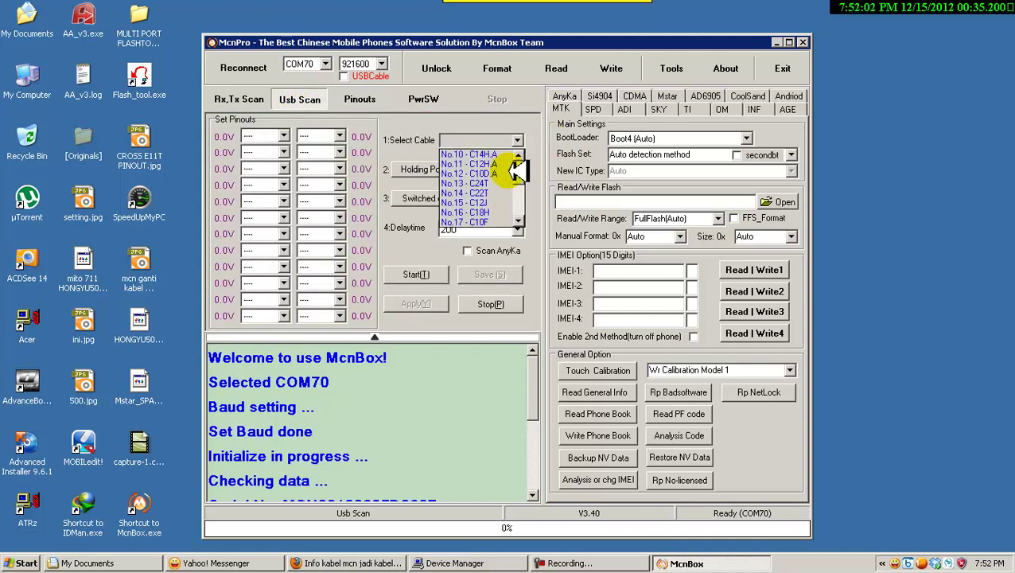
pyautogui.scroll(-2, 497, 187)
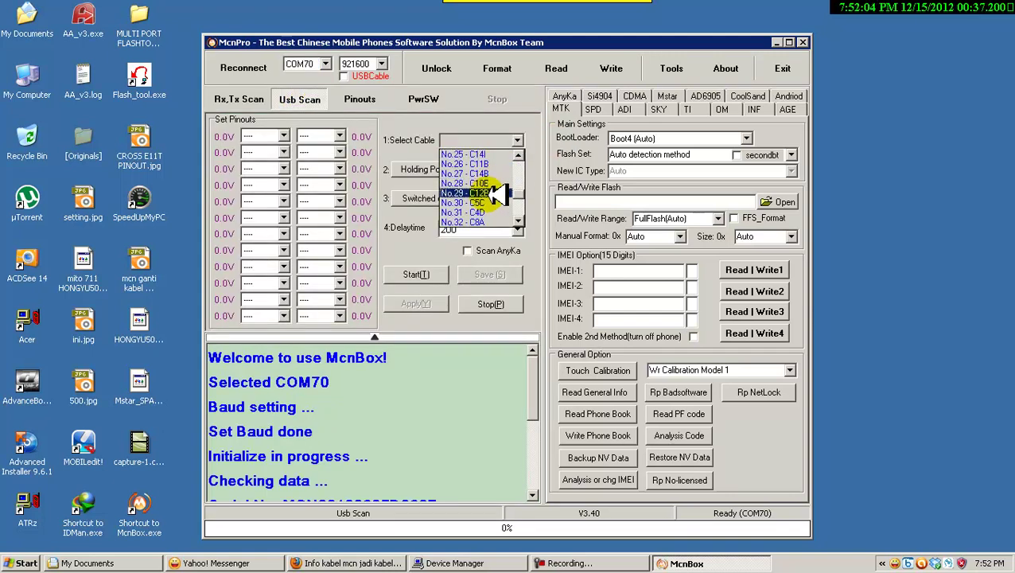
pyautogui.click(484, 203)
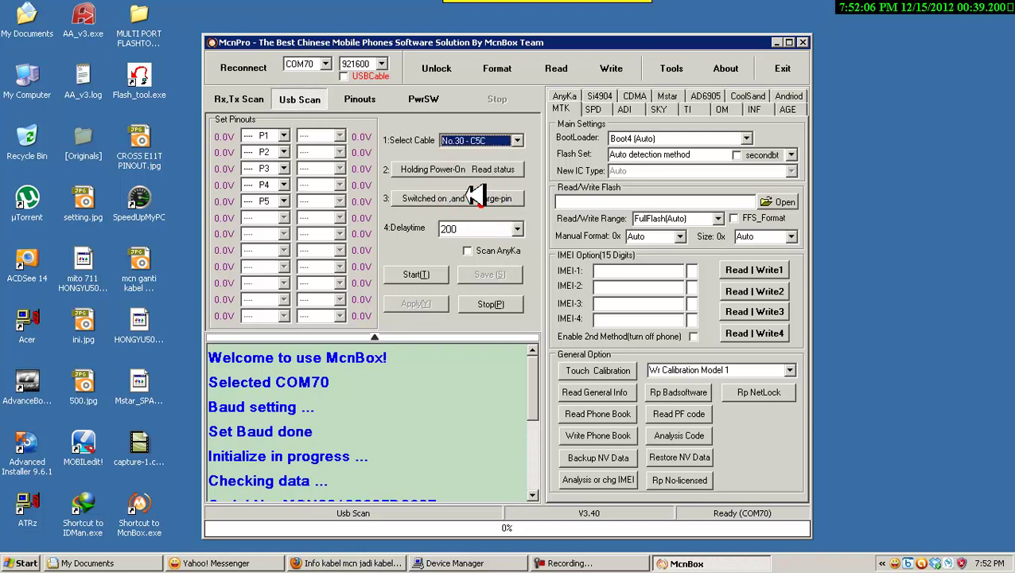
pyautogui.click(455, 168)
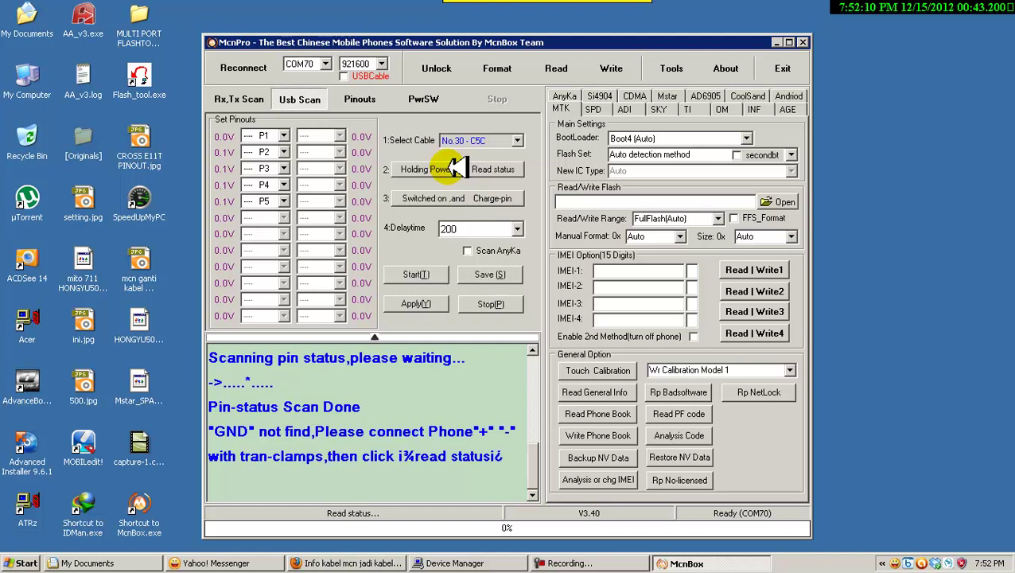
# Assign the cable pinouts: P1 to VBAT, P2 to USB D-, P3 to USB D+, P4 to P_Down and P5 to GND.
pyautogui.click(284, 136)
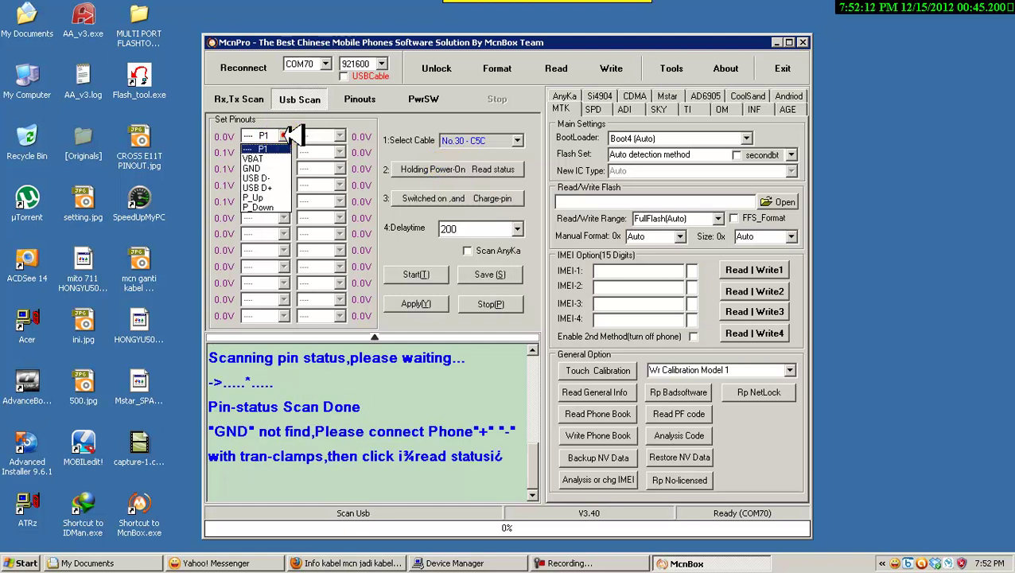
pyautogui.click(283, 159)
pyautogui.click(283, 152)
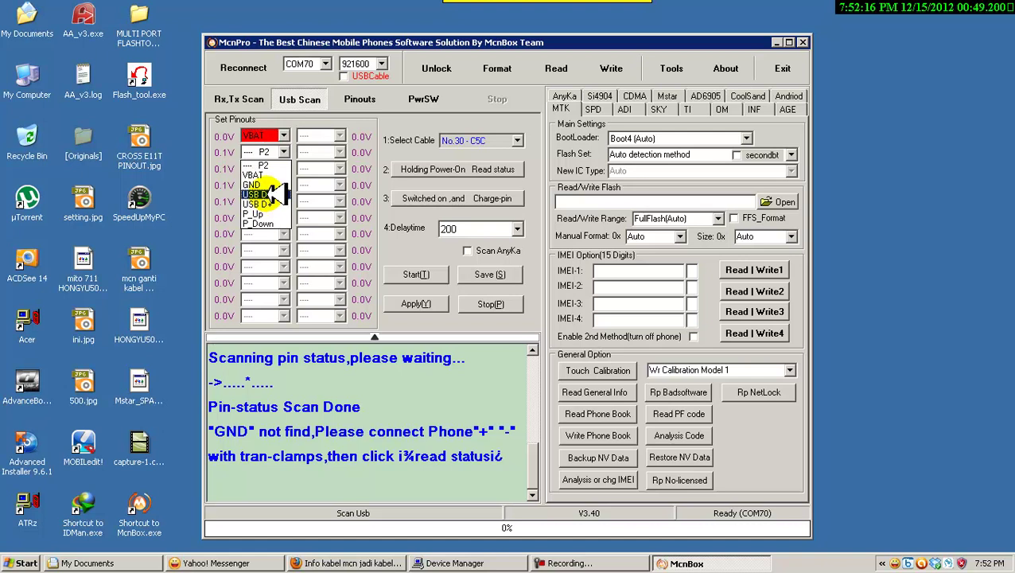
pyautogui.click(275, 194)
pyautogui.click(283, 169)
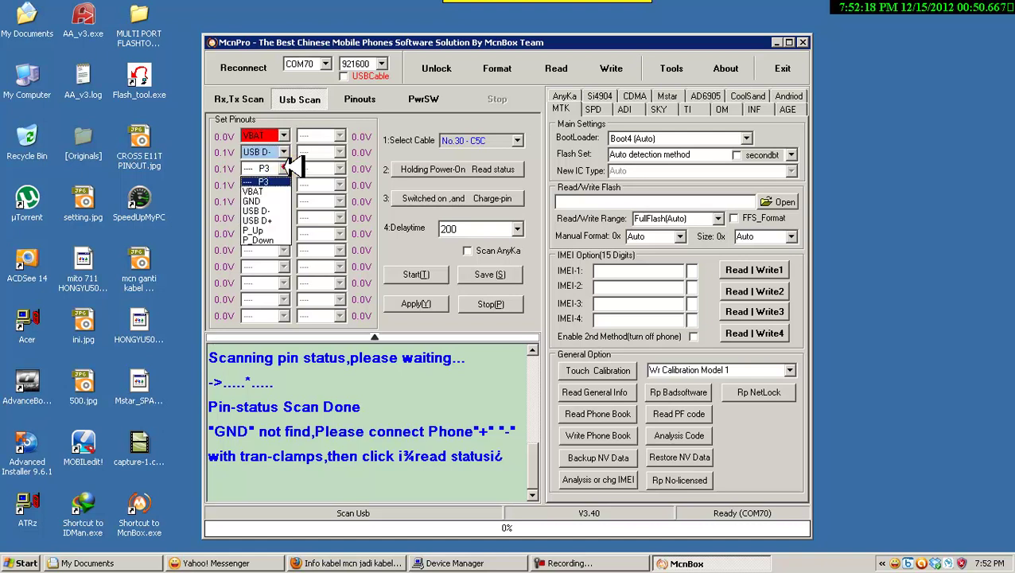
pyautogui.click(275, 221)
pyautogui.click(283, 184)
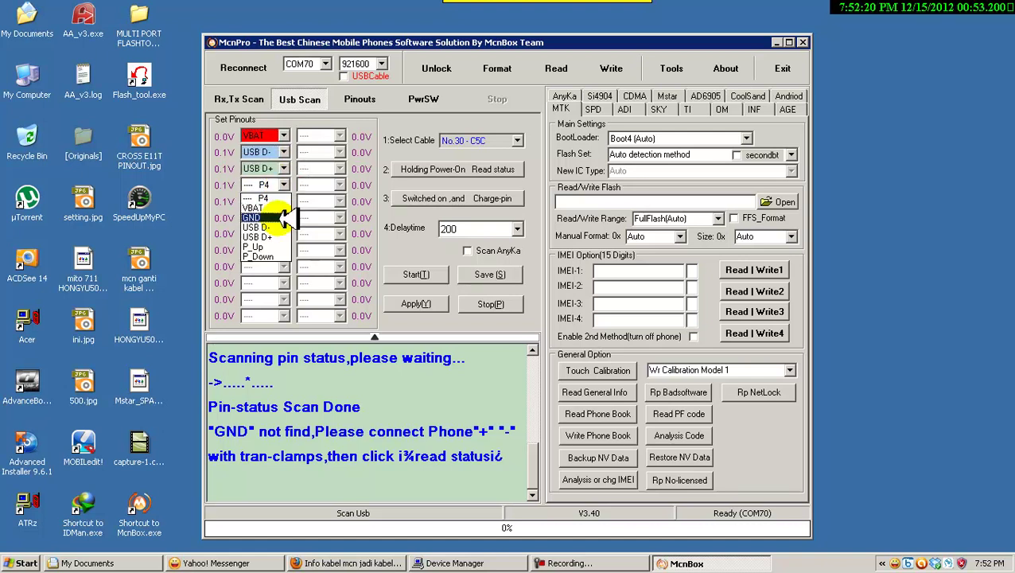
pyautogui.click(273, 256)
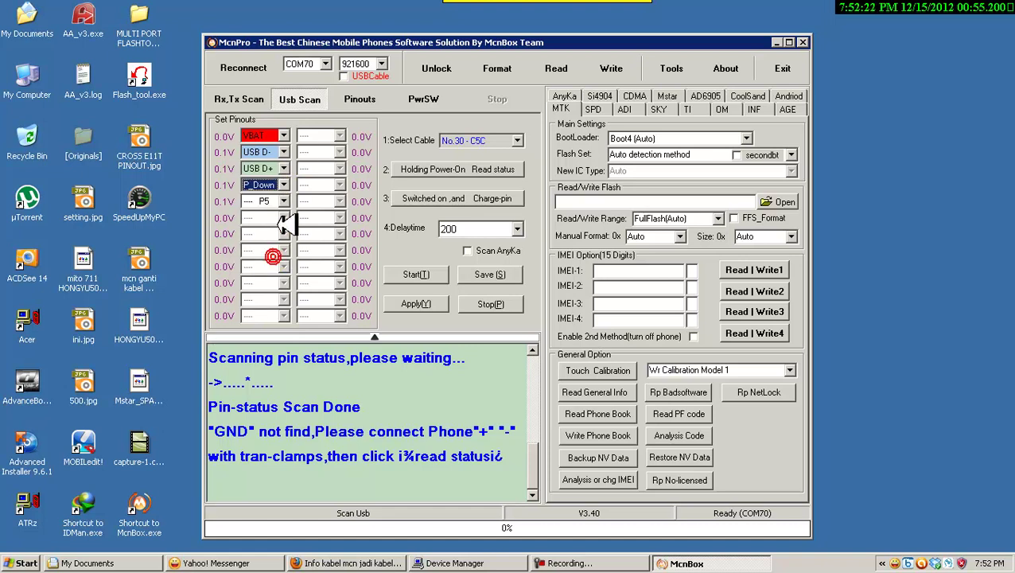
pyautogui.click(285, 200)
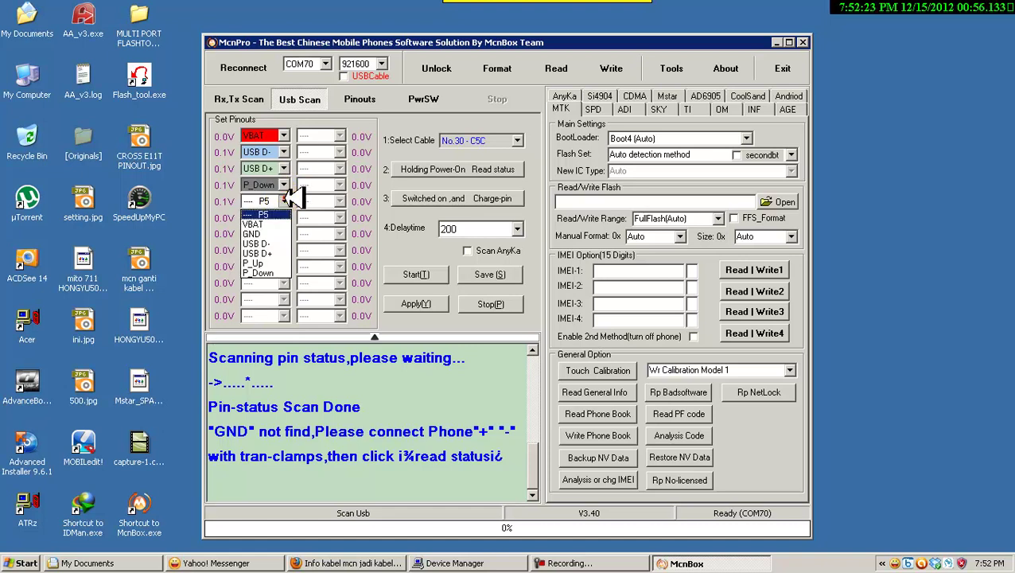
pyautogui.click(253, 233)
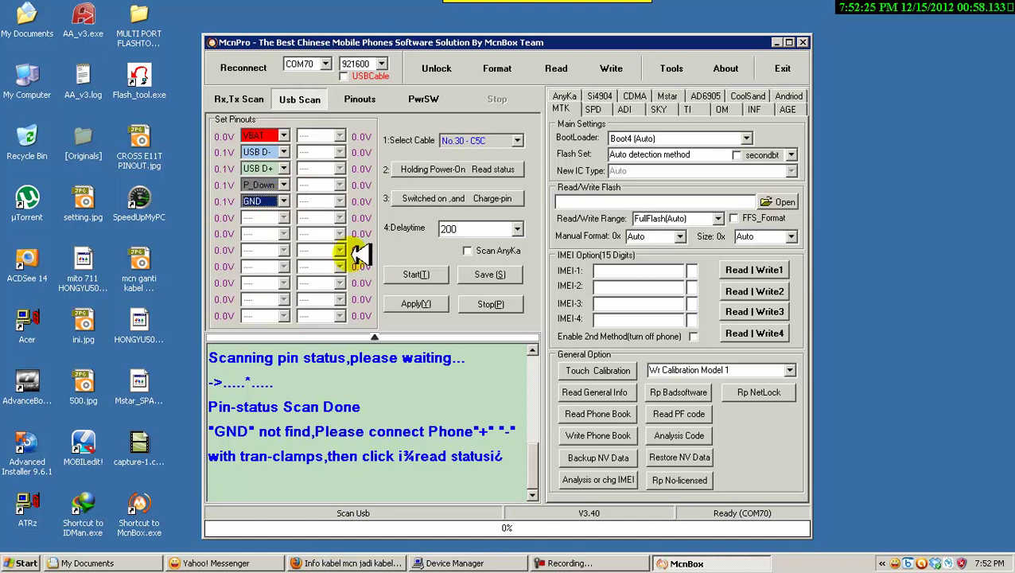
# Apply the pinout to the box and save it as "V1_G5_D-2_D+3_Down4 kabel mc".
pyautogui.click(417, 304)
pyautogui.click(489, 273)
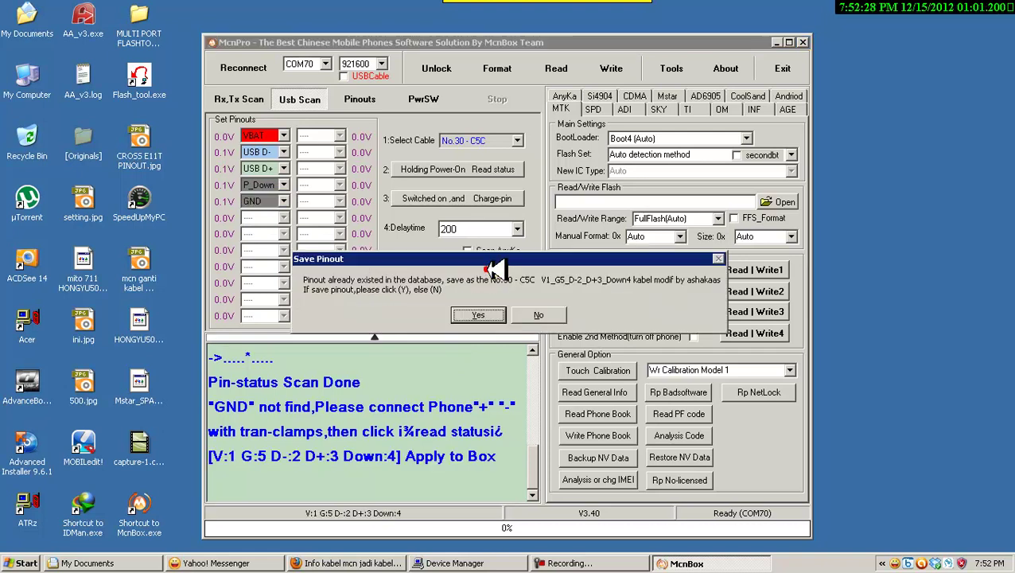
pyautogui.click(475, 315)
pyautogui.click(547, 285)
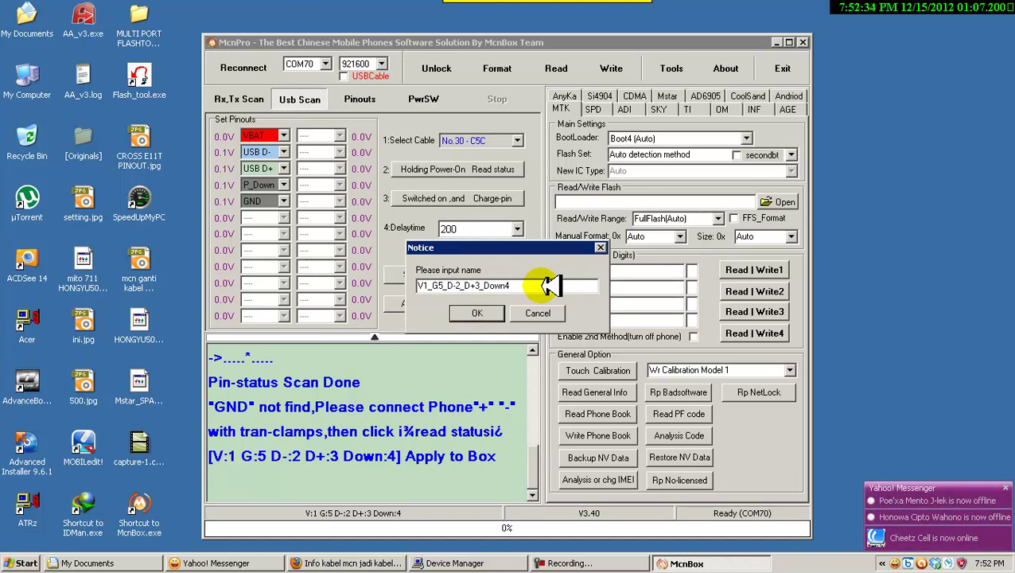
pyautogui.write('kabel')
pyautogui.write(' m')
pyautogui.write('c')
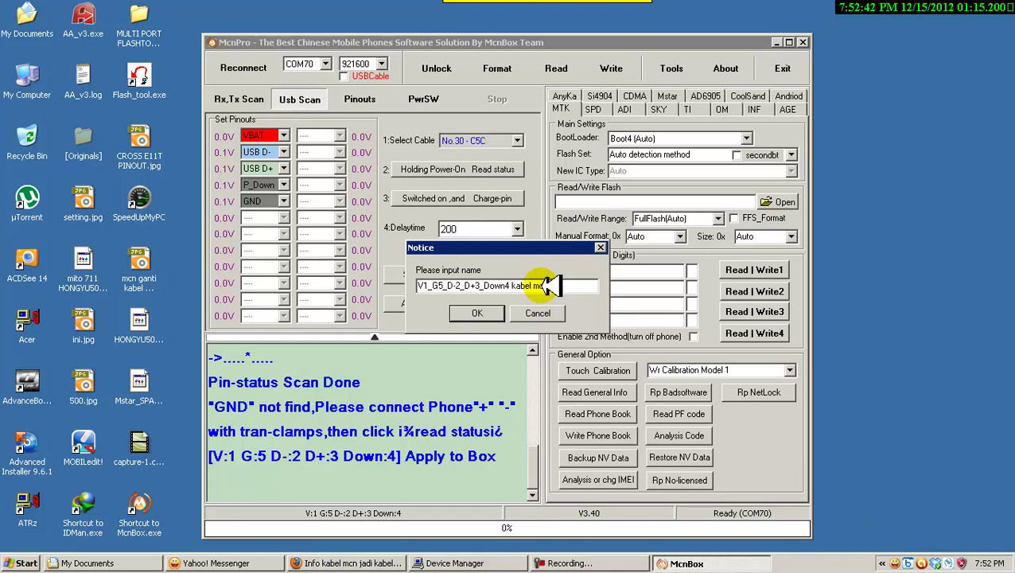
pyautogui.click(474, 312)
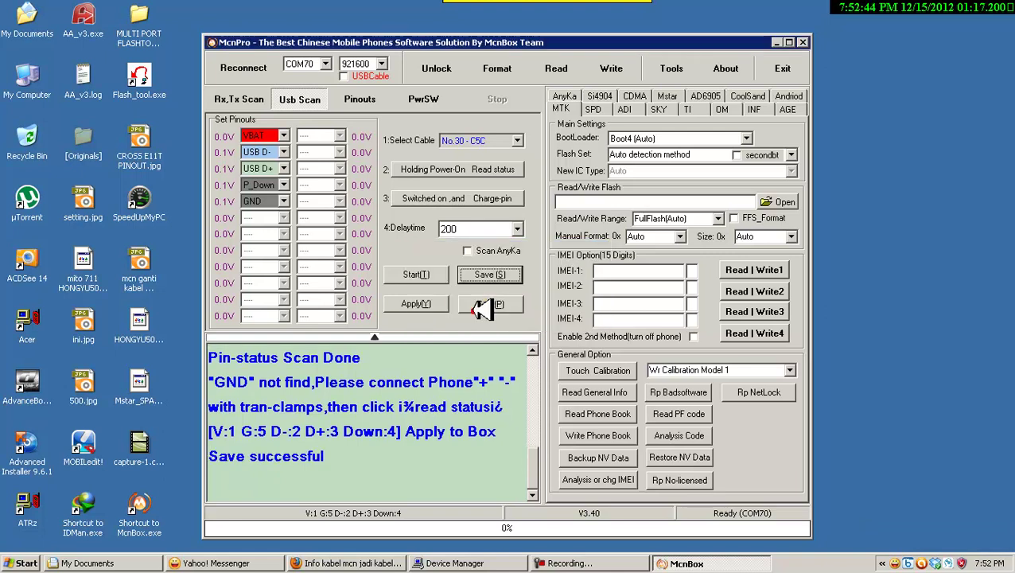
# Reapply the C5C pinout to the box and enable the USBCable option.
pyautogui.moveTo(326, 42); pyautogui.dragTo(349, 33)
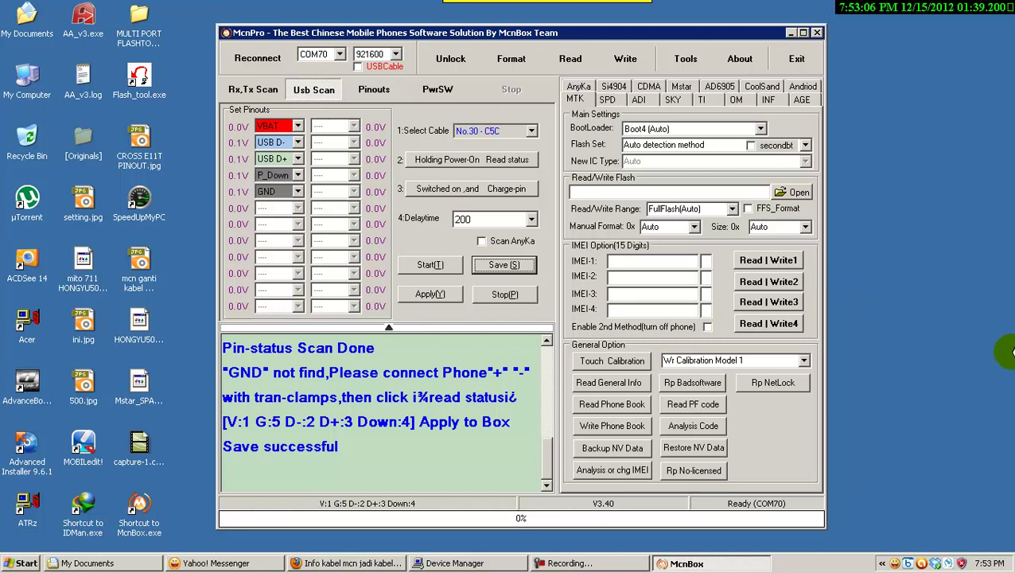
pyautogui.click(358, 66)
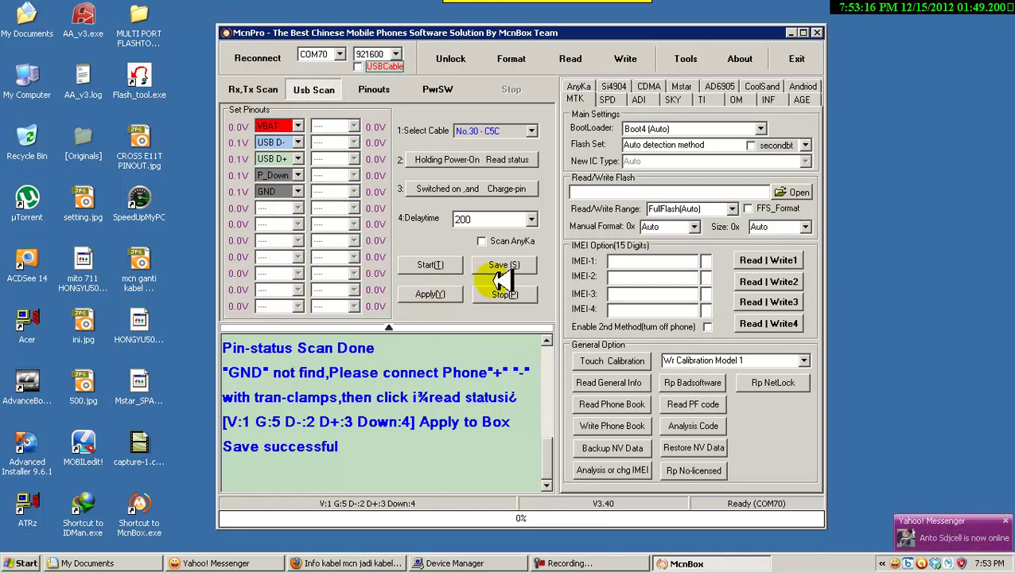
pyautogui.click(430, 295)
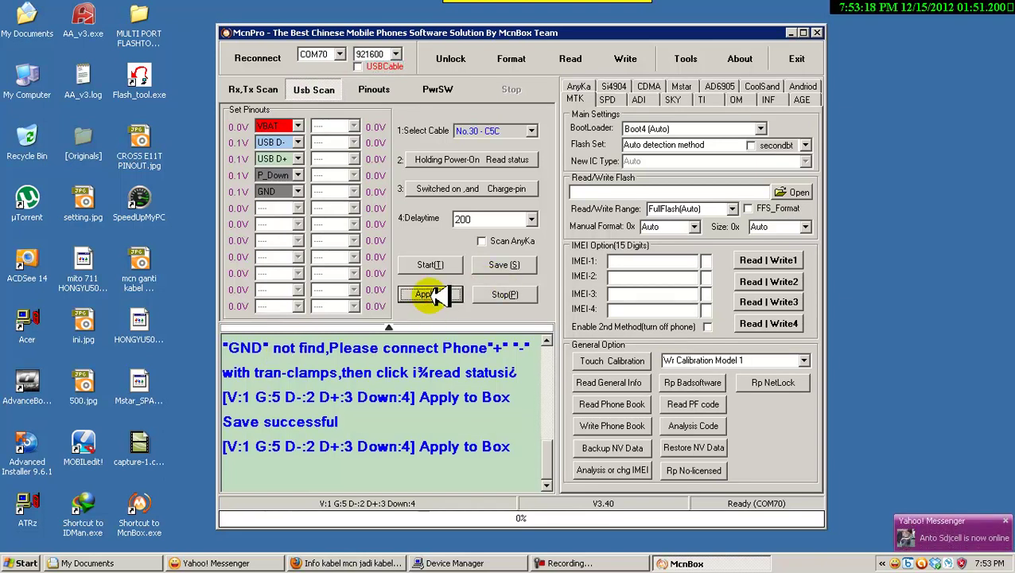
pyautogui.click(360, 66)
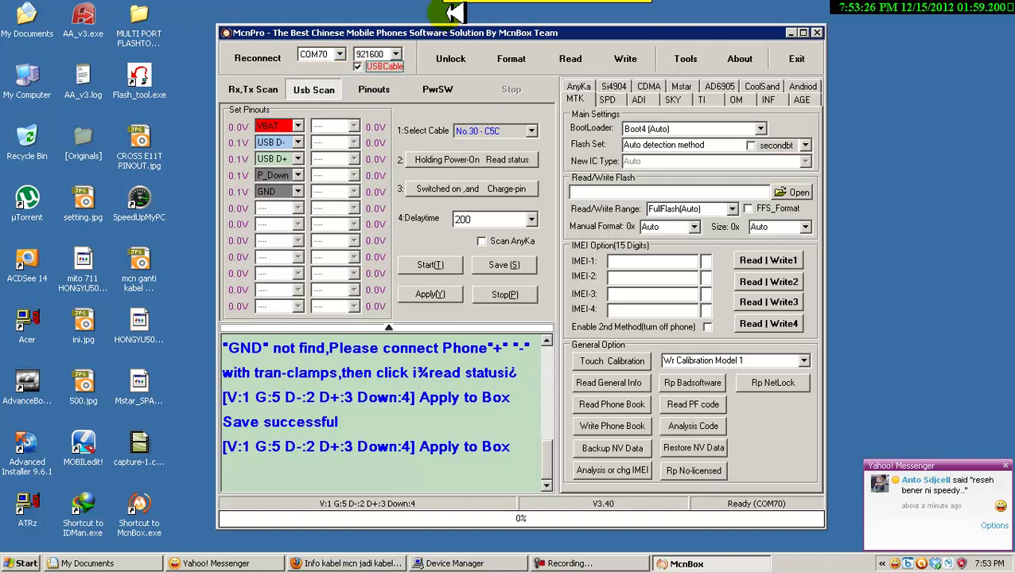
# Read the MTK phone's full flash over USB and save it to the Desktop under the suggested file name.
pyautogui.click(571, 67)
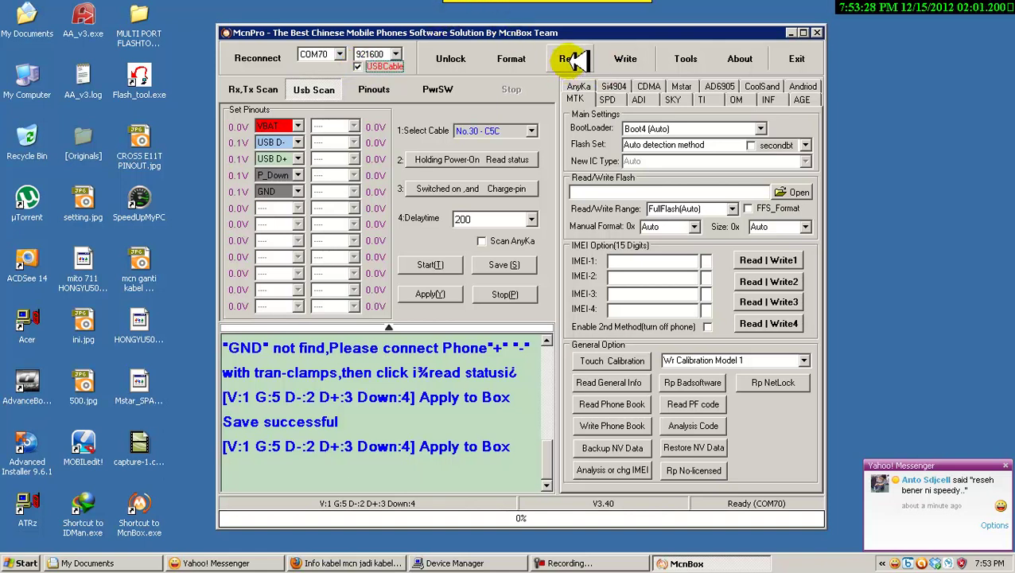
pyautogui.click(571, 59)
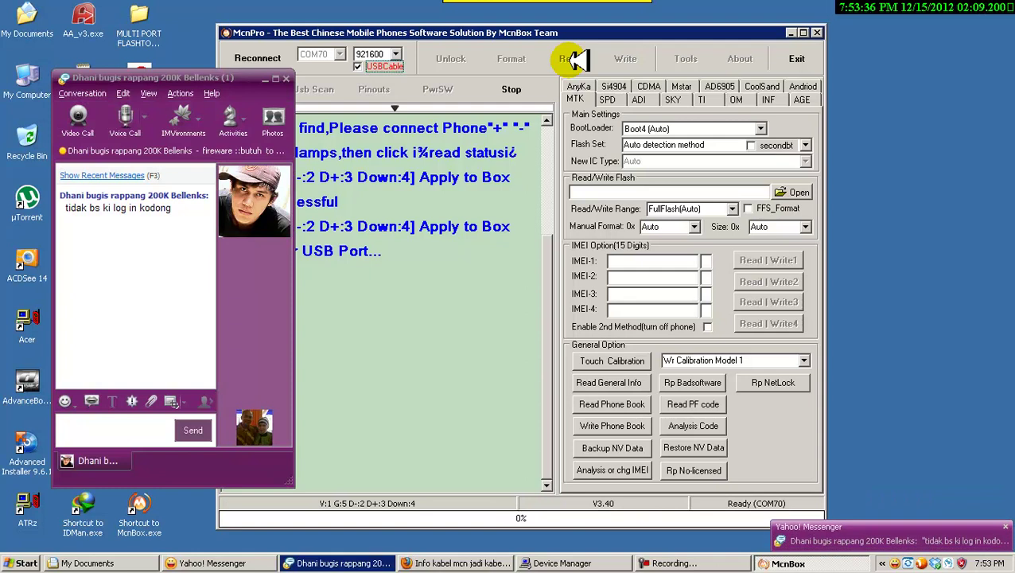
pyautogui.click(267, 77)
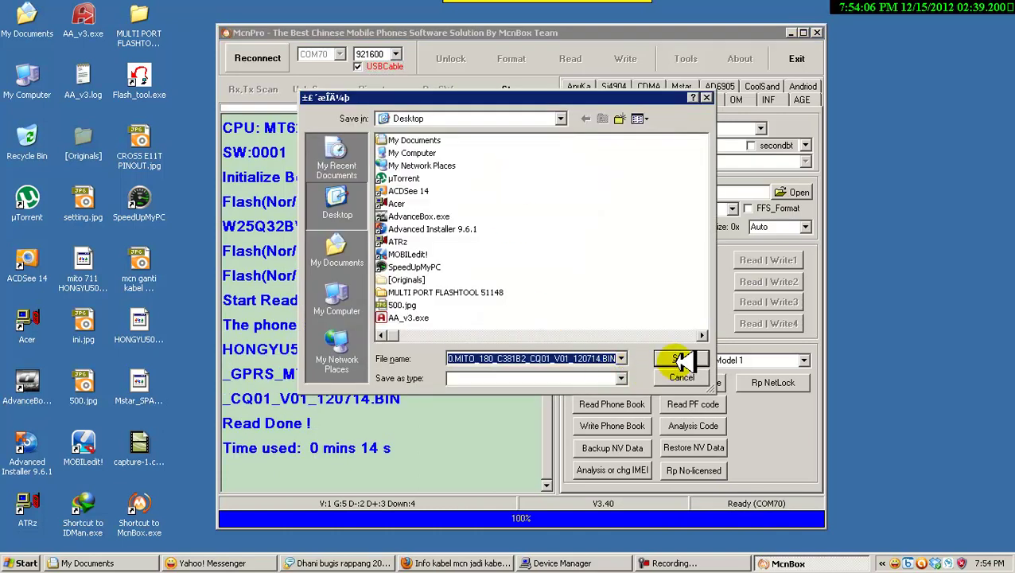
pyautogui.click(682, 357)
pyautogui.click(492, 317)
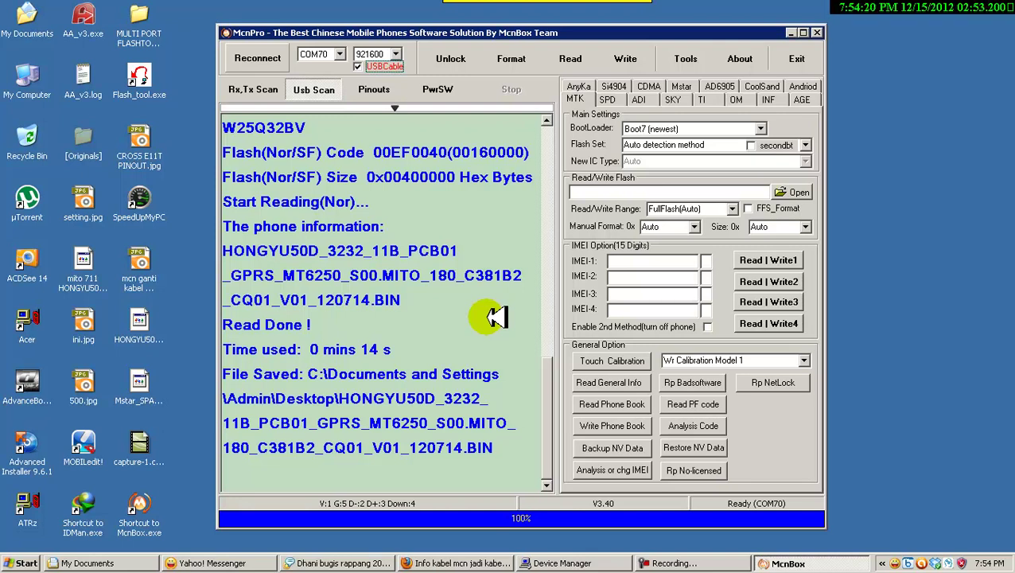
# Run Unlock on the MTK phone and highlight the unlock code in the log.
pyautogui.click(450, 59)
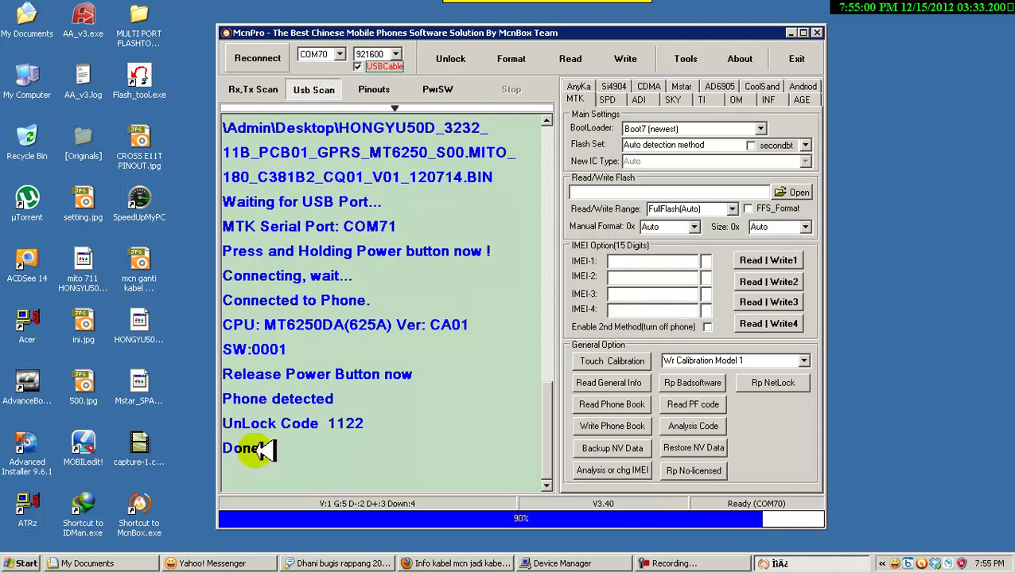
pyautogui.moveTo(290, 460); pyautogui.dragTo(227, 412)
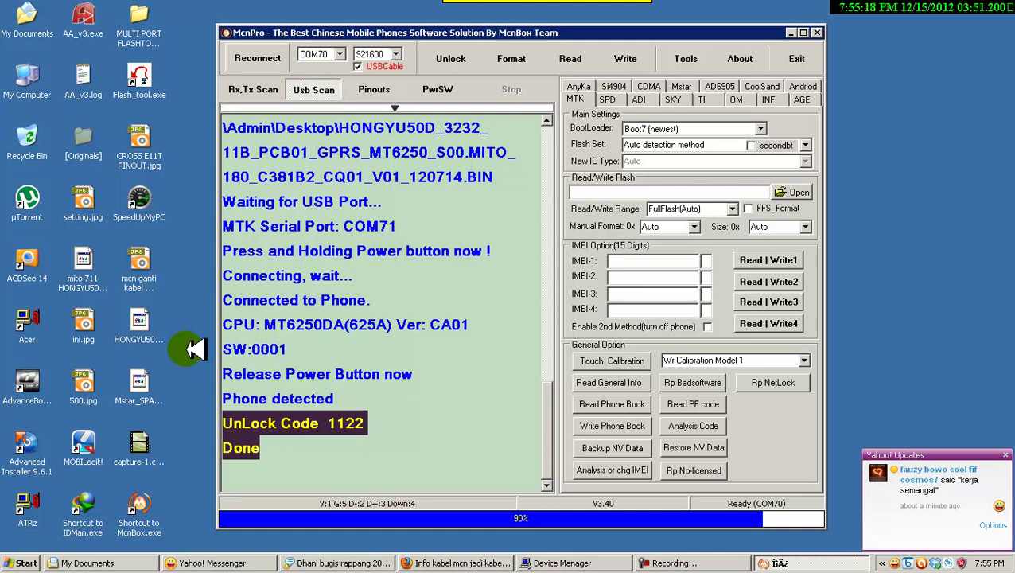
# Reapply the C5C pinout and try reading the flash as Mstar with the BootLoader set to Auto.
pyautogui.click(322, 89)
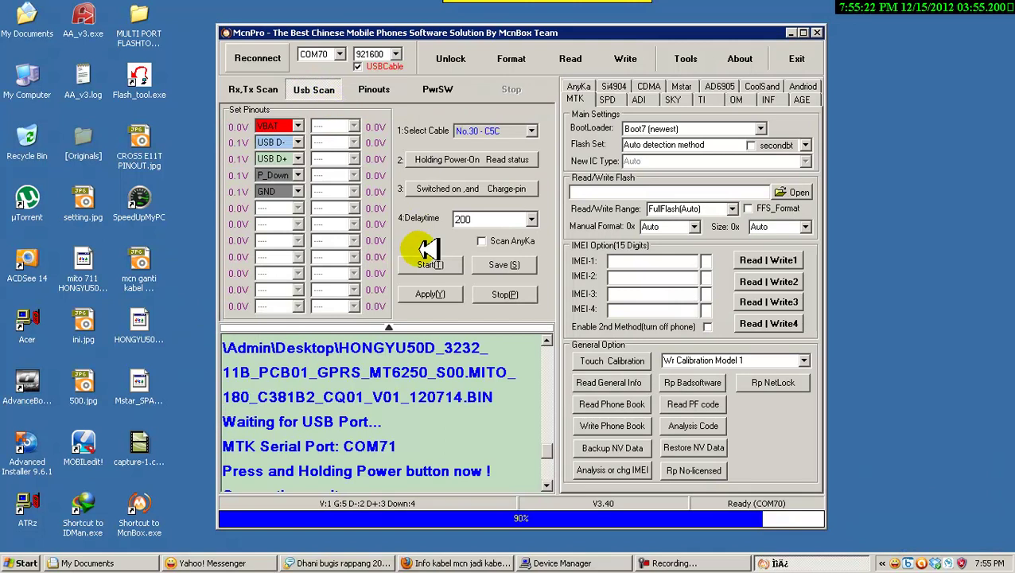
pyautogui.click(429, 293)
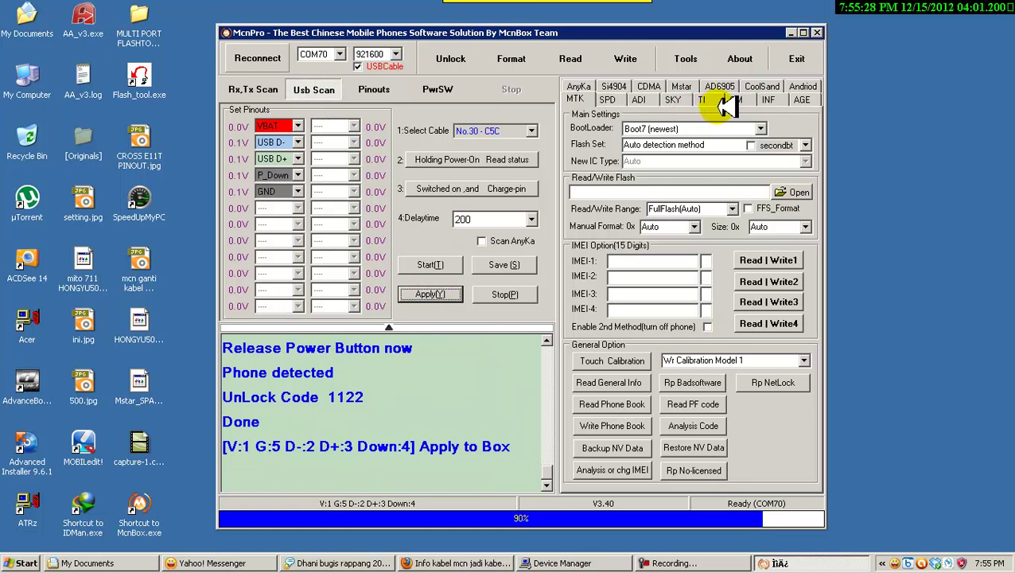
pyautogui.click(680, 85)
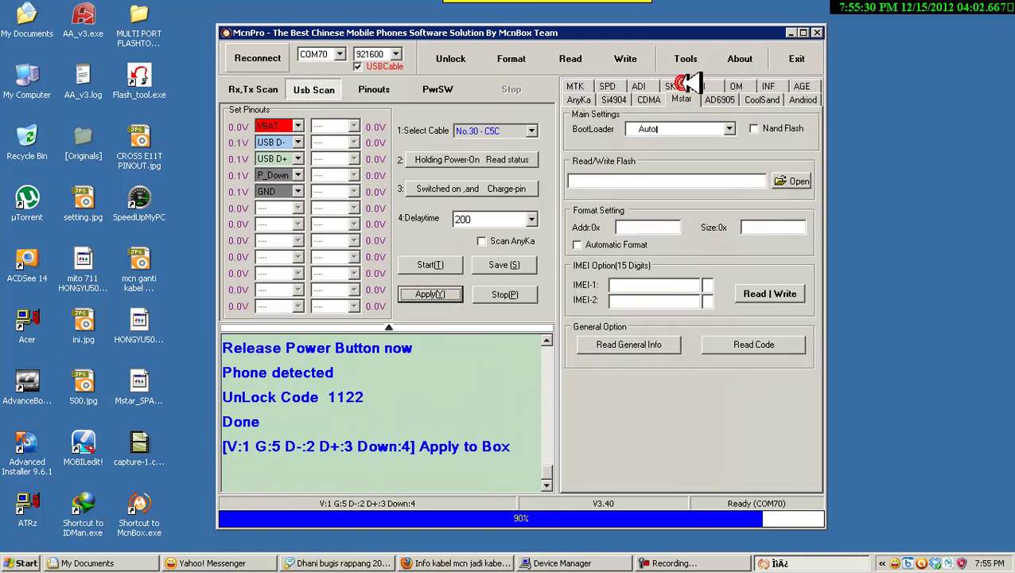
pyautogui.click(732, 129)
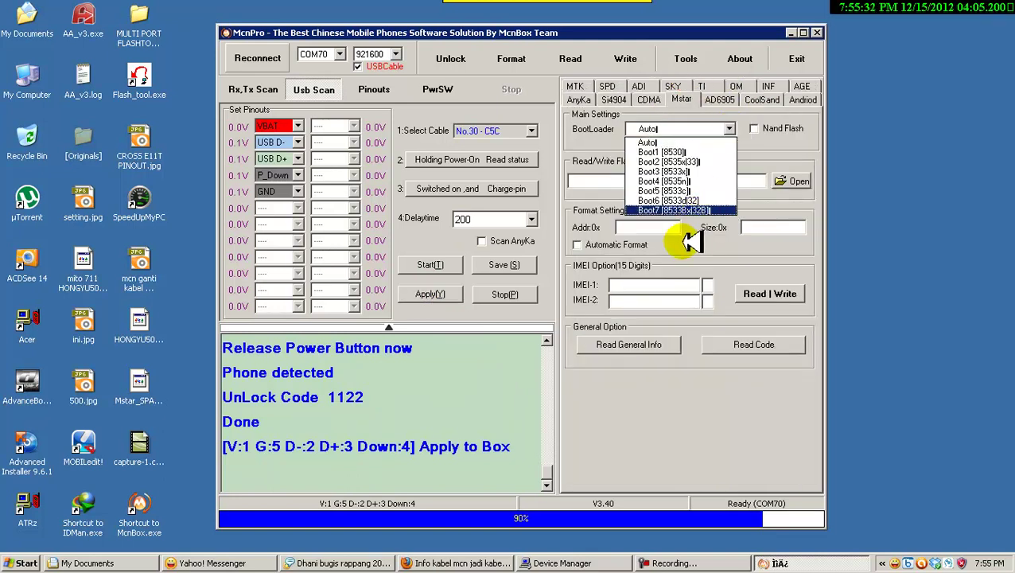
pyautogui.click(662, 142)
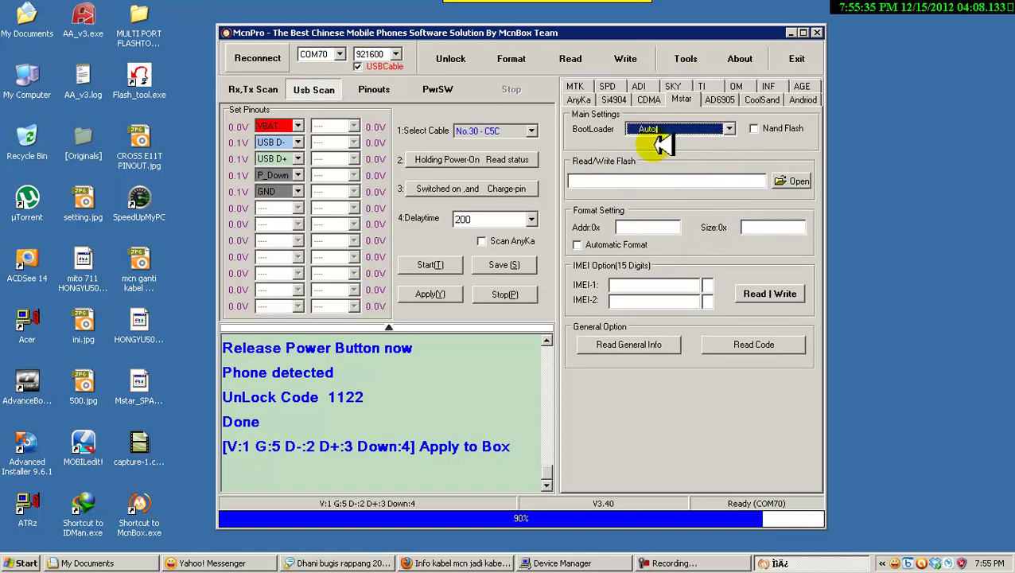
pyautogui.click(572, 58)
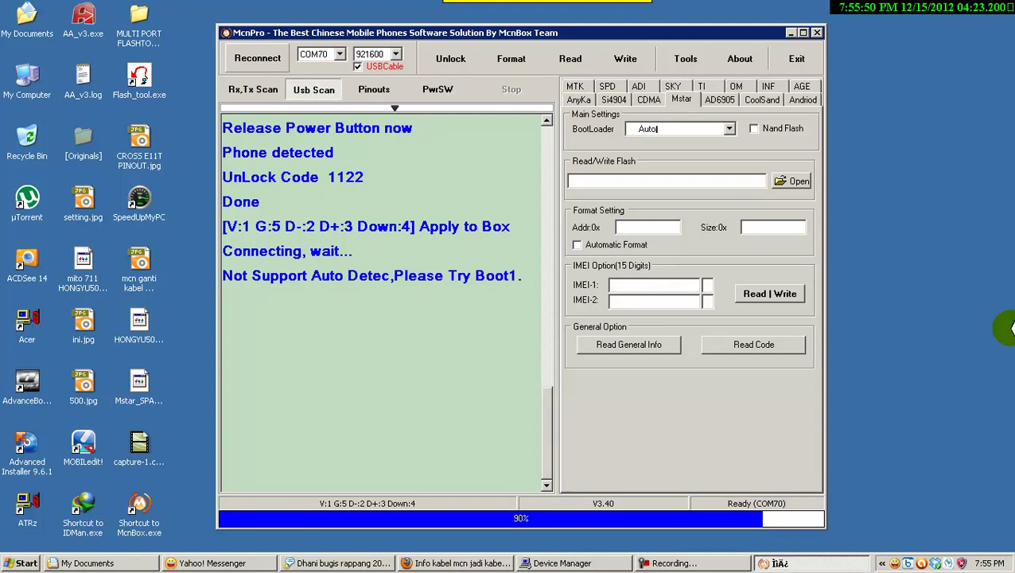
pyautogui.moveTo(224, 275); pyautogui.dragTo(515, 284)
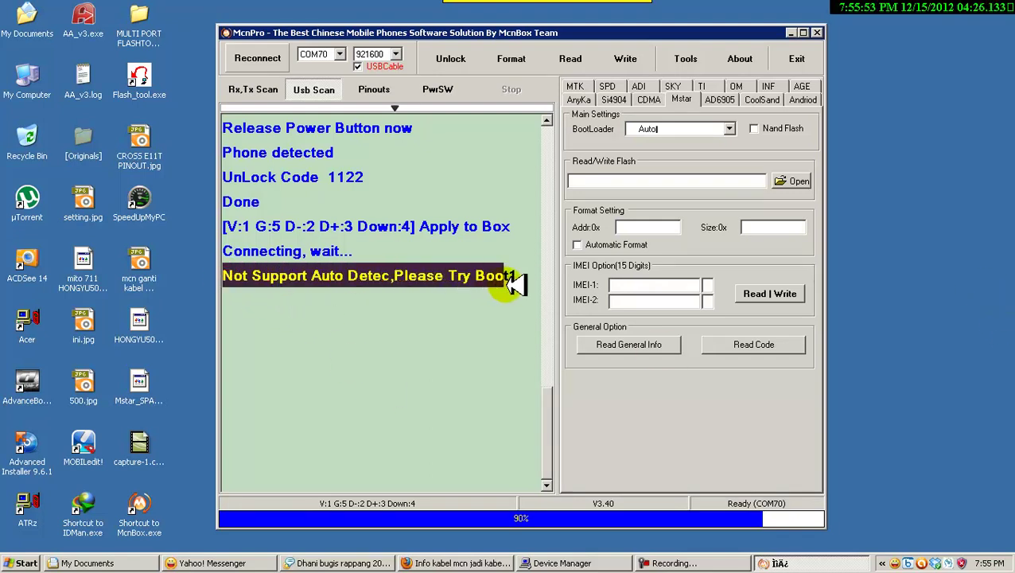
# Retry reading the phone's flash as Mstar with the BootLoader on Auto, and highlight the previous attempt's boot message in the log.
pyautogui.click(572, 60)
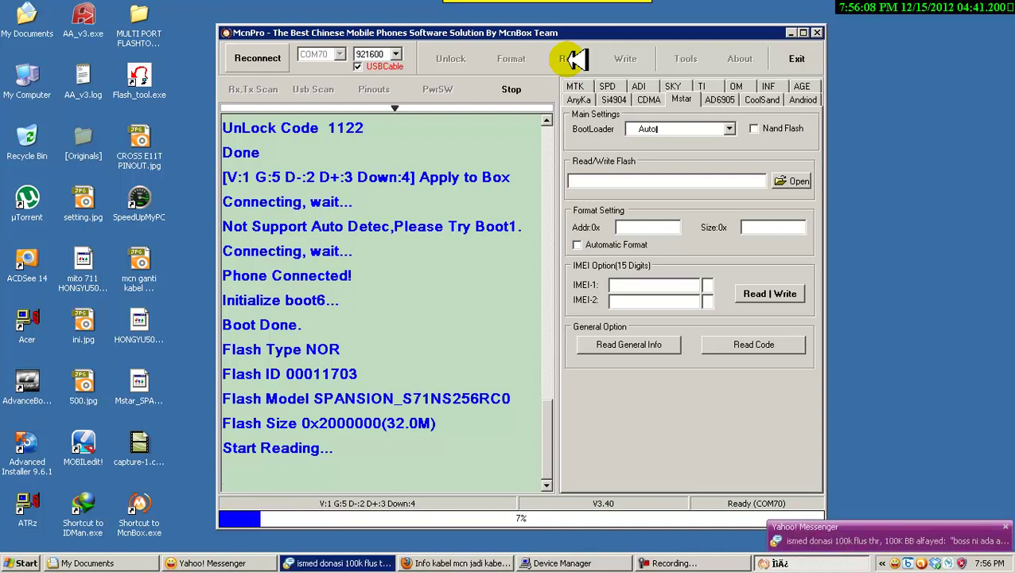
pyautogui.moveTo(532, 227); pyautogui.dragTo(271, 208)
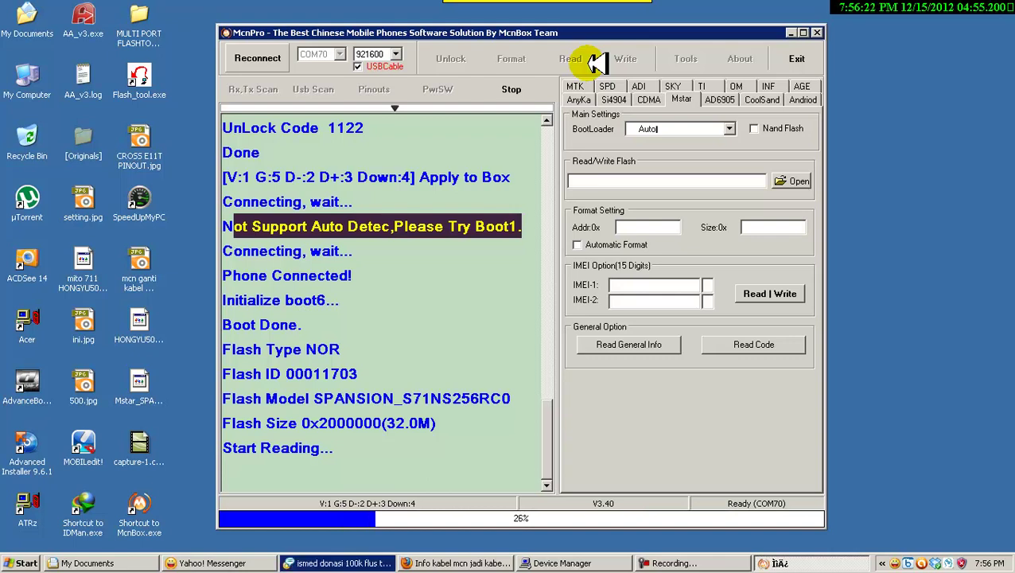
pyautogui.click(544, 226)
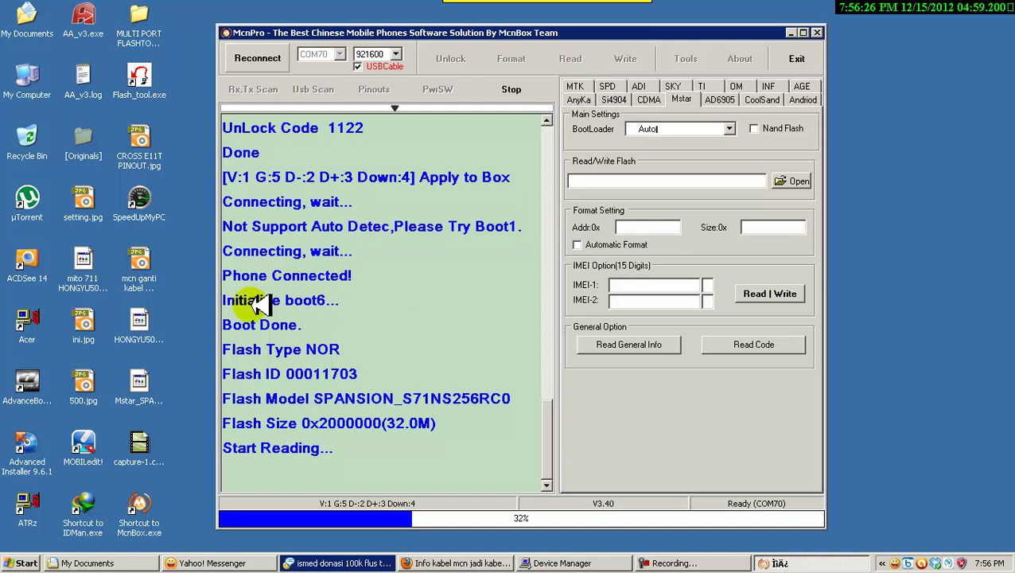
# Highlight the phone connection, boot and flash chip details of the new read in the log, then clear the selection.
pyautogui.moveTo(227, 273); pyautogui.dragTo(378, 362)
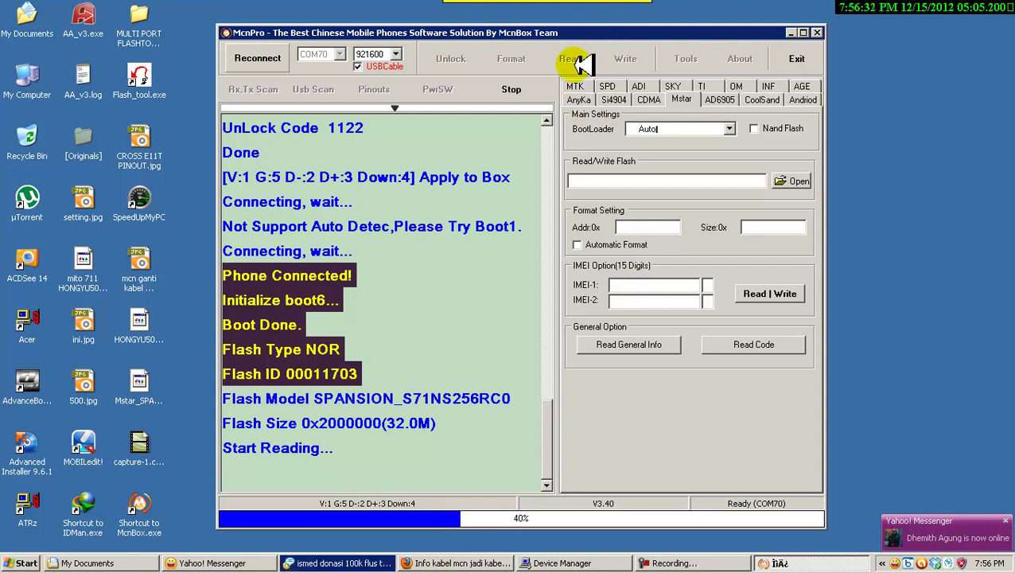
pyautogui.moveTo(356, 461); pyautogui.dragTo(245, 374)
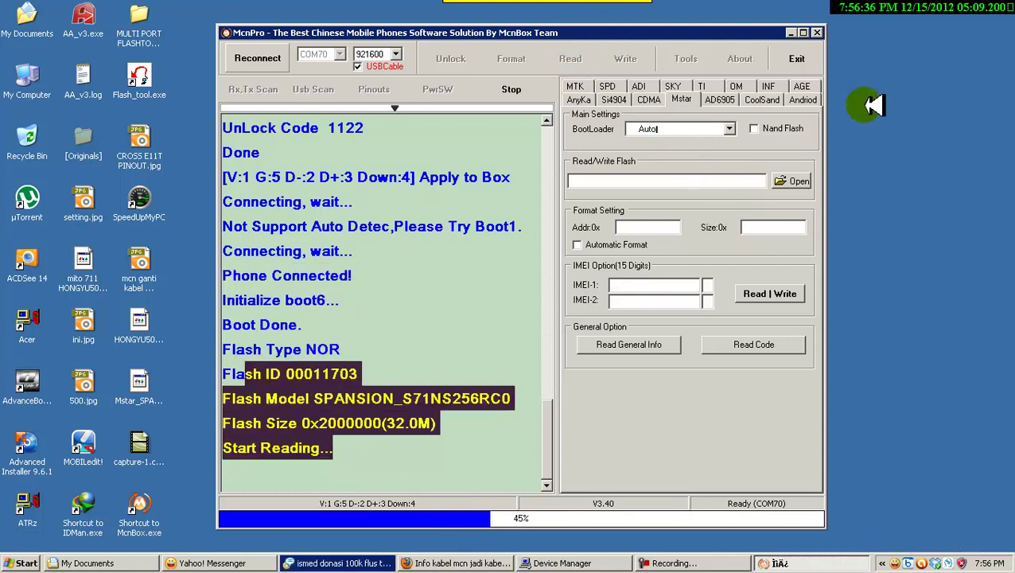
pyautogui.click(439, 330)
pyautogui.click(498, 398)
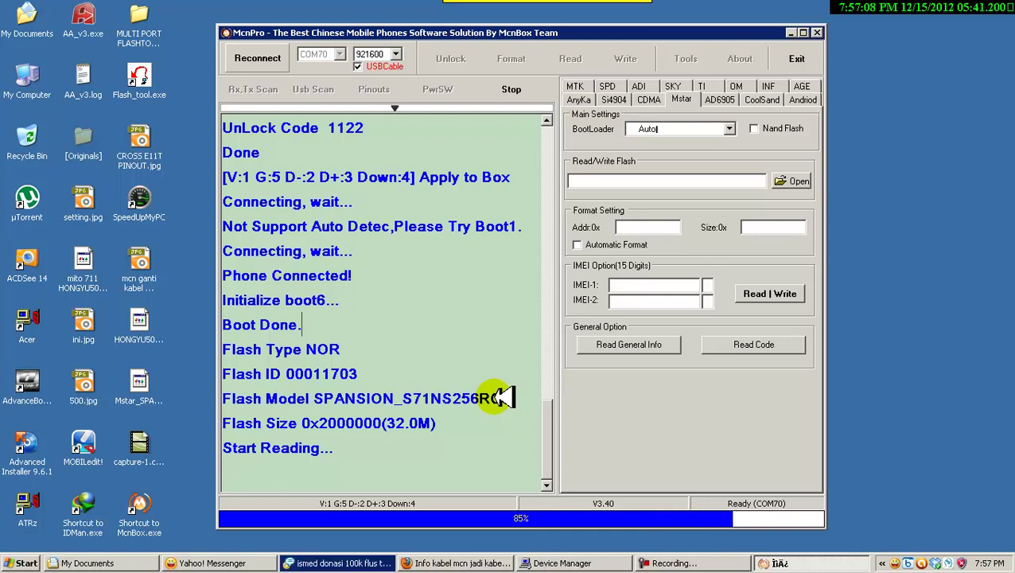
pyautogui.click(693, 562)
pyautogui.moveTo(851, 21); pyautogui.dragTo(374, 19)
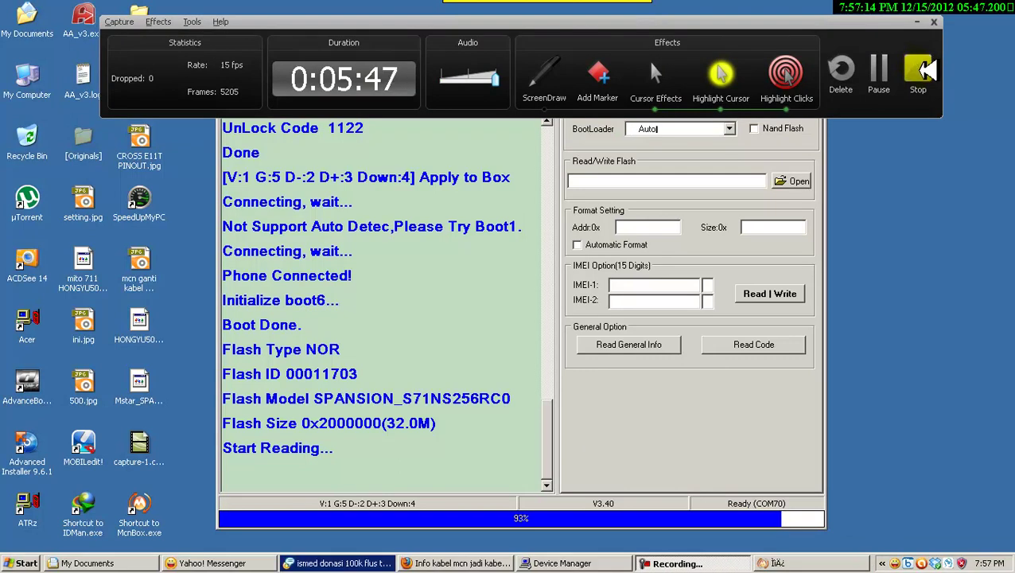